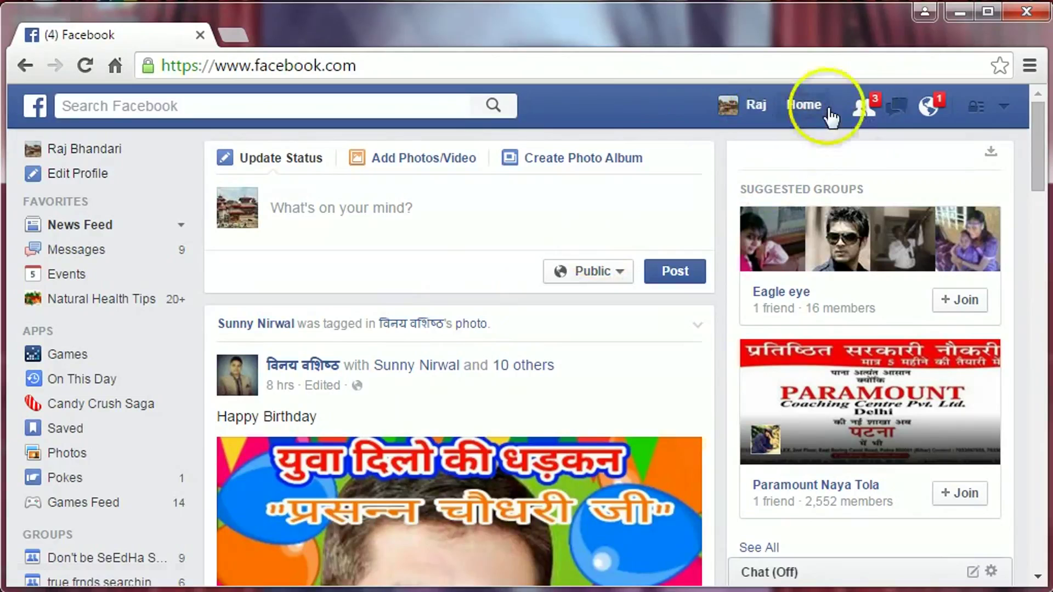
# Open the account menu with the down-arrow at the right of the top bar
pyautogui.click(1003, 109)
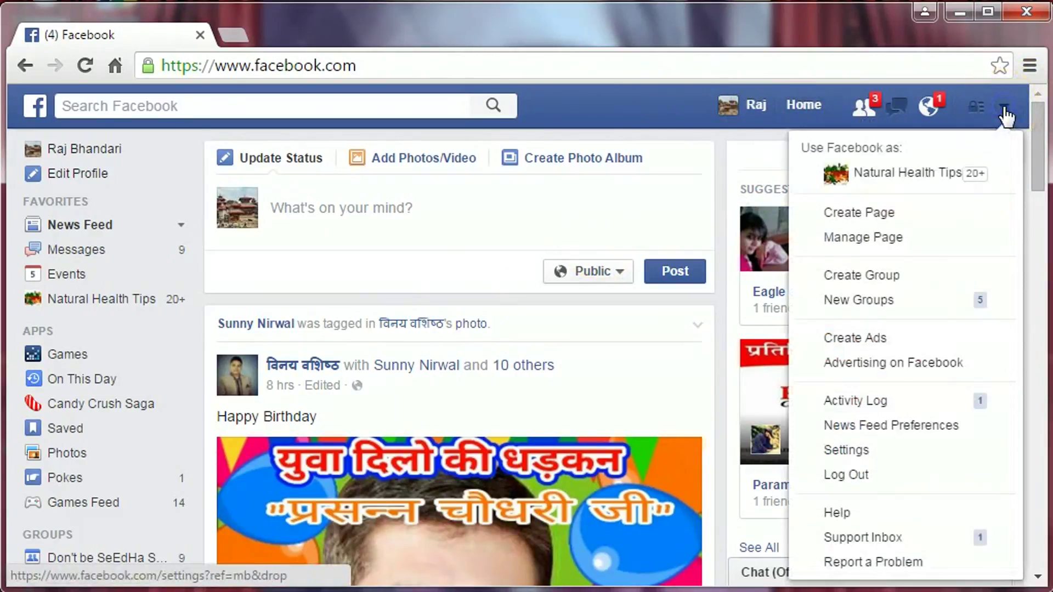
# In Privacy settings, change 'Who can see your future posts?' from Public to Friends
pyautogui.click(870, 458)
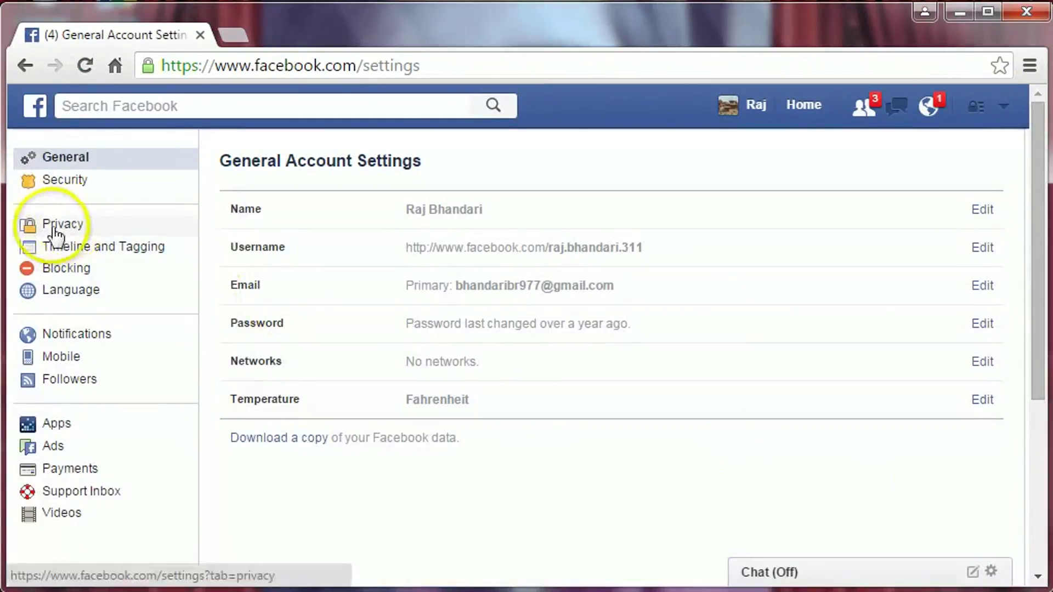
pyautogui.click(80, 225)
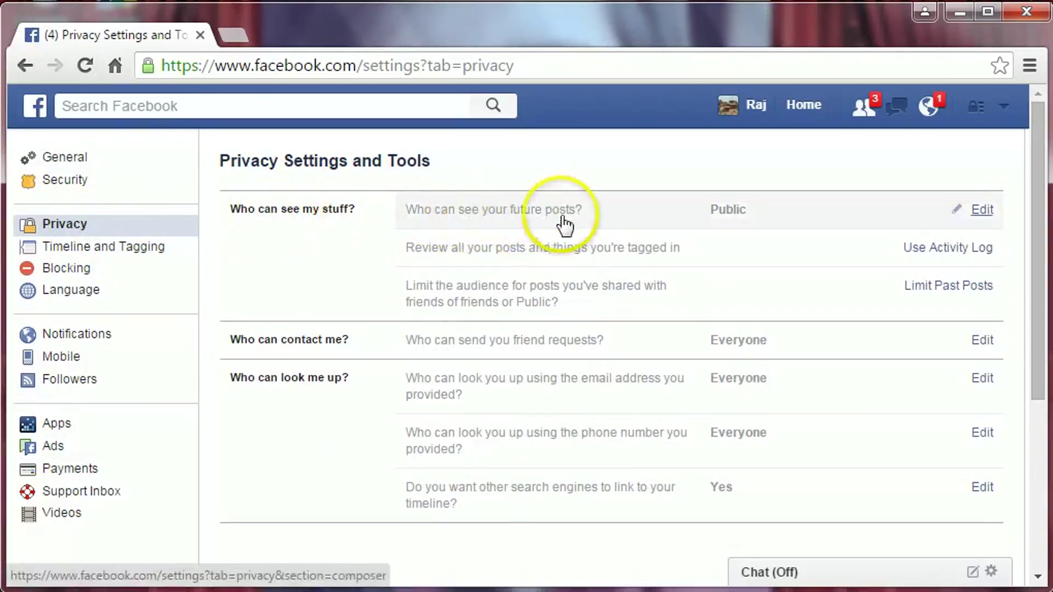
pyautogui.click(982, 211)
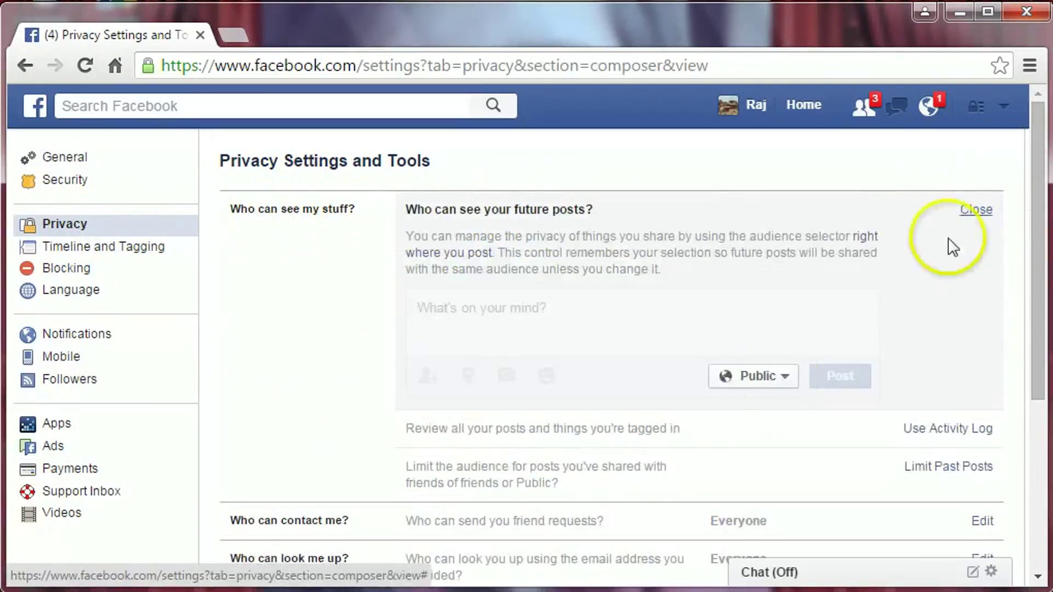
pyautogui.click(781, 377)
pyautogui.click(785, 264)
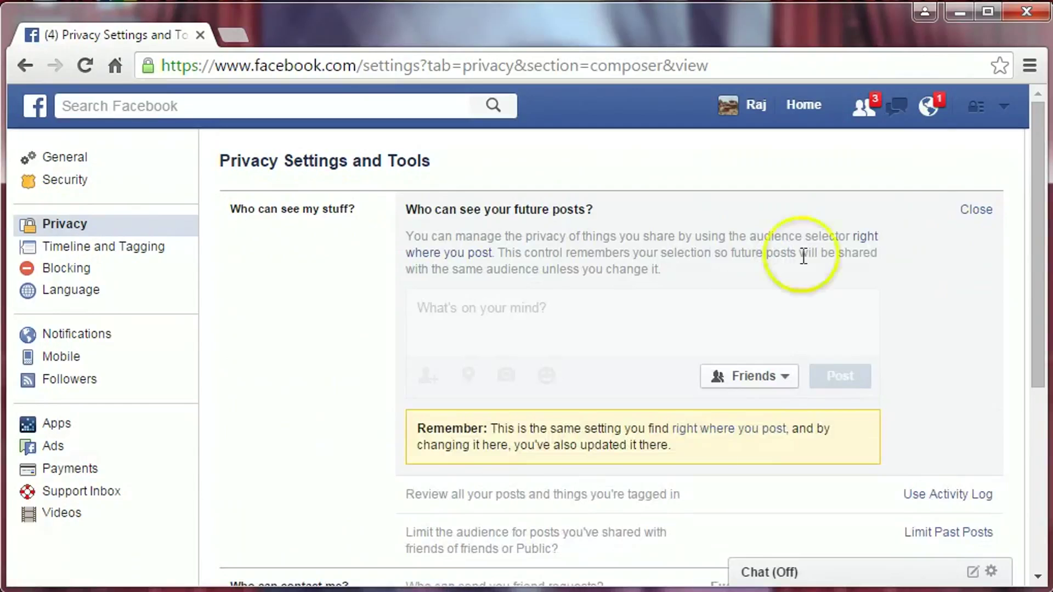
pyautogui.click(976, 210)
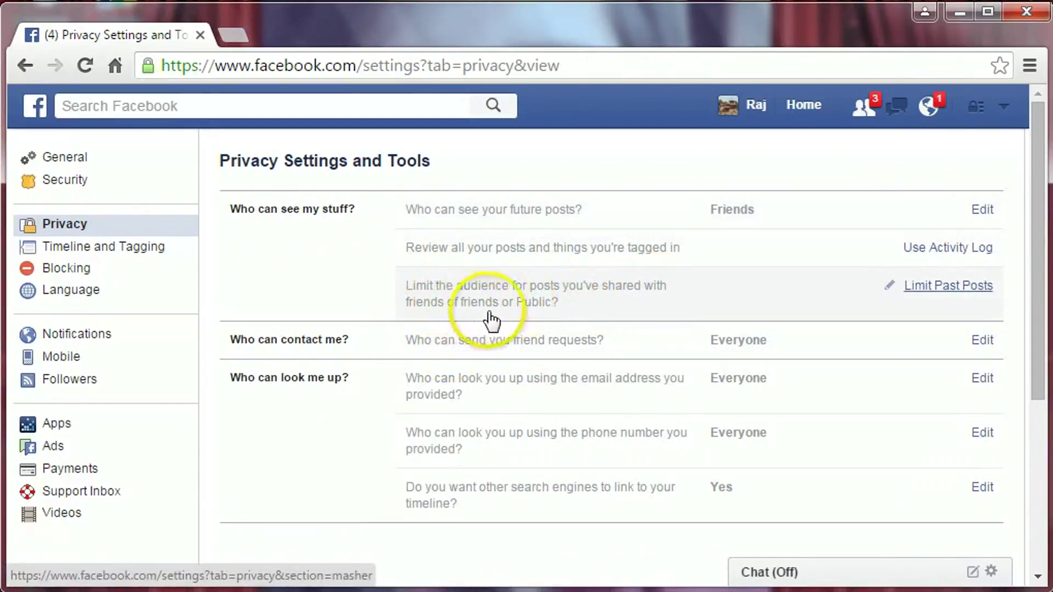
# Use Limit Old Posts to restrict all past Public or friends-of-friends posts to Friends
pyautogui.click(955, 300)
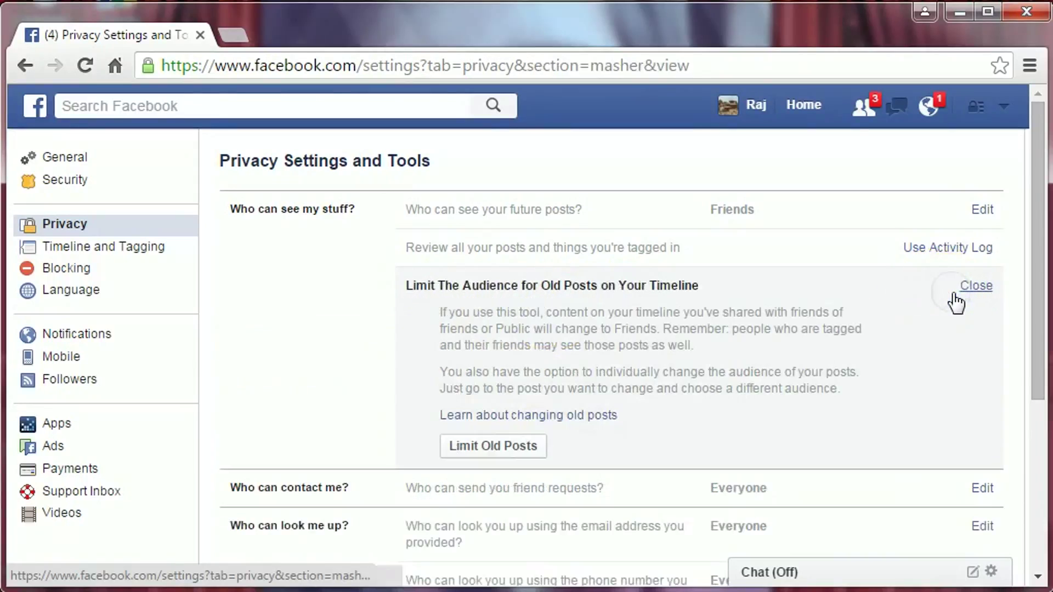
pyautogui.click(495, 450)
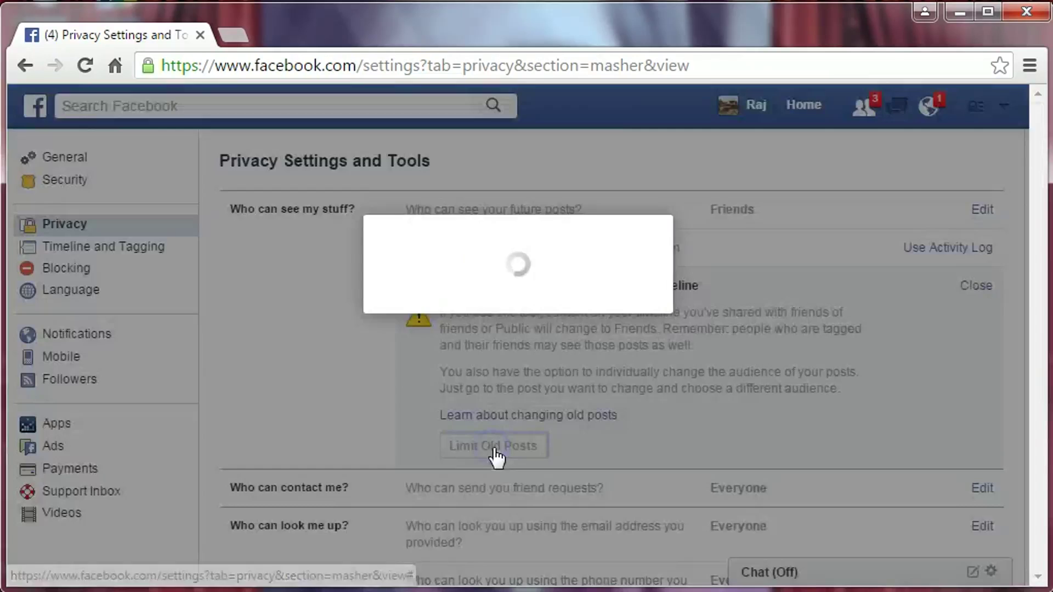
pyautogui.click(709, 365)
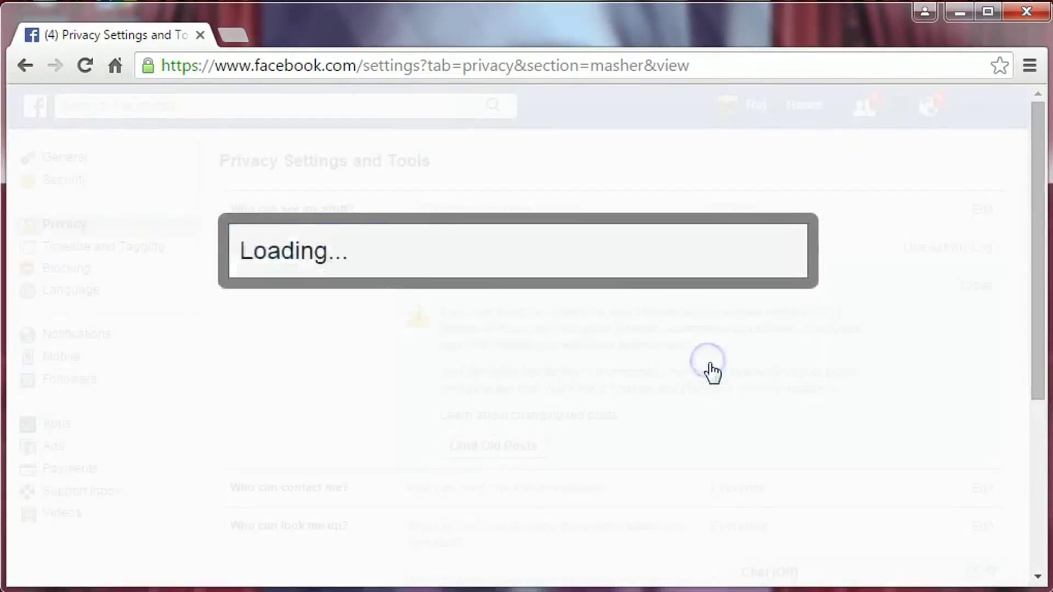
pyautogui.click(771, 317)
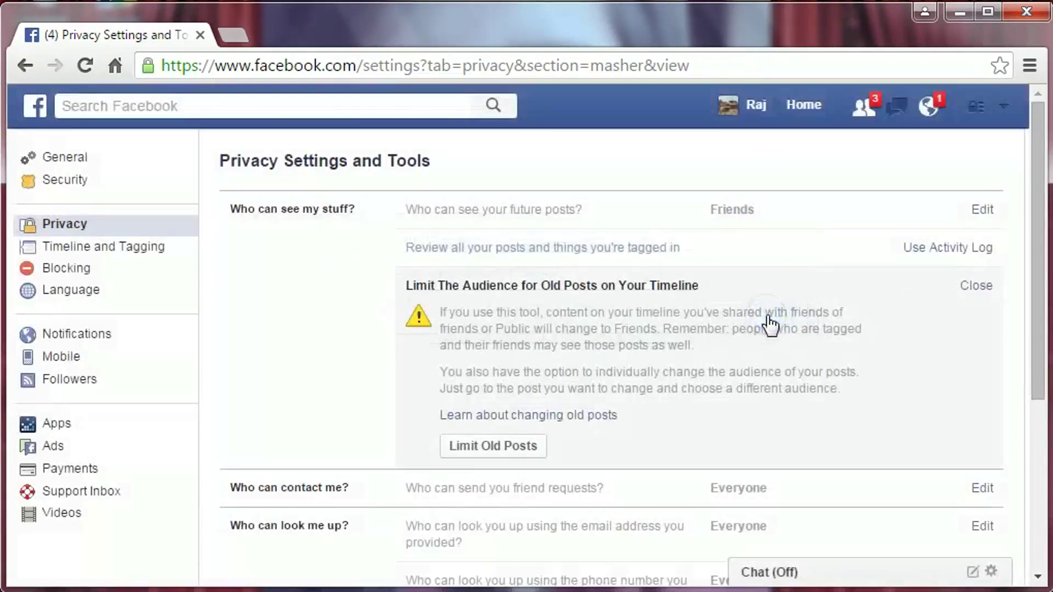
pyautogui.click(975, 286)
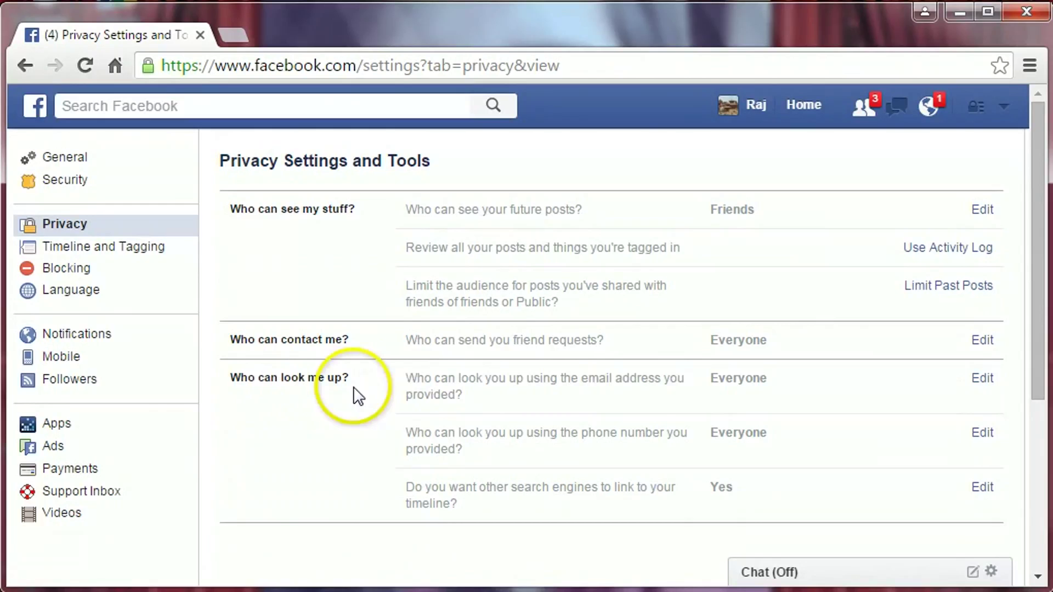
# Change who can look you up by email address from Everyone to Friends
pyautogui.click(984, 380)
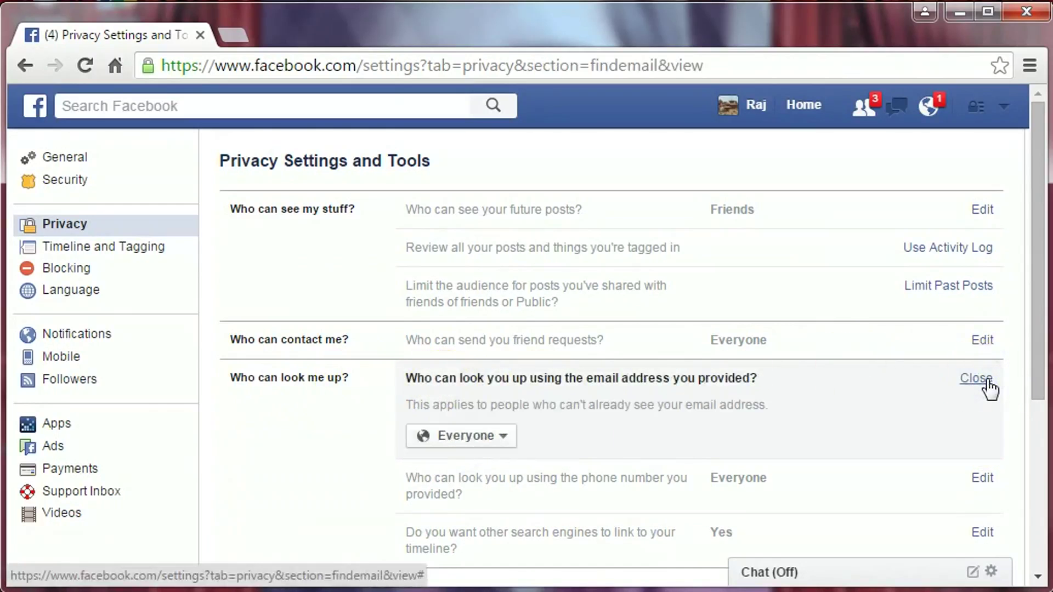
pyautogui.click(496, 435)
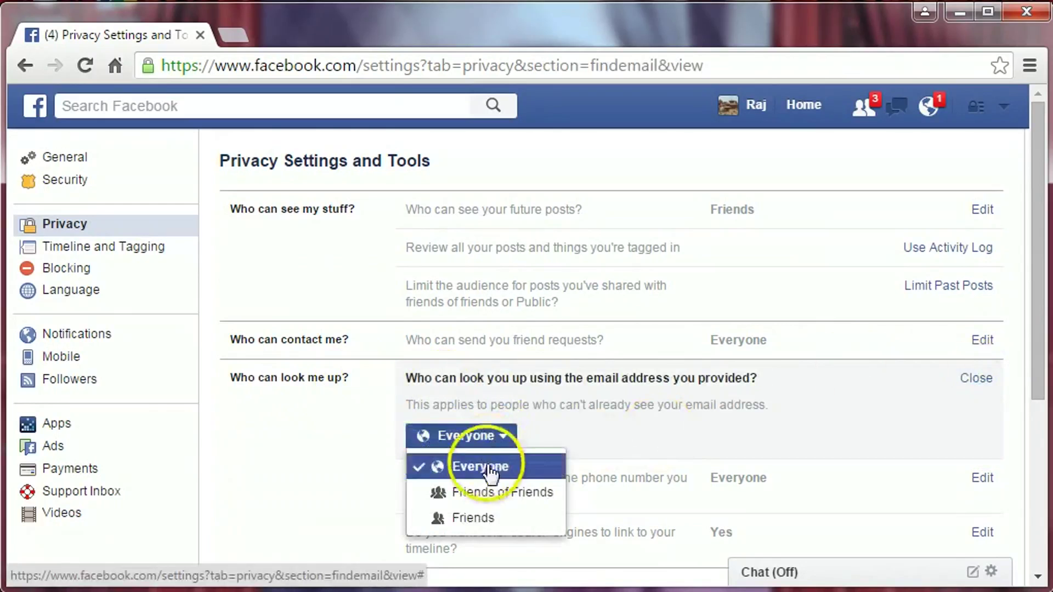
pyautogui.click(484, 521)
pyautogui.click(982, 383)
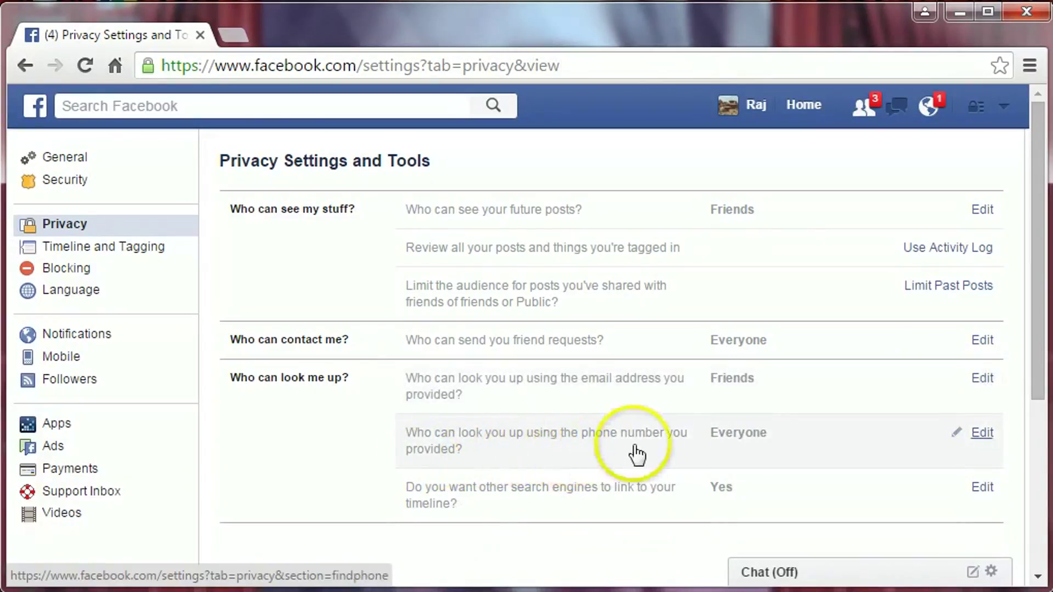
# Change who can look you up by phone number from Everyone to Friends
pyautogui.click(981, 436)
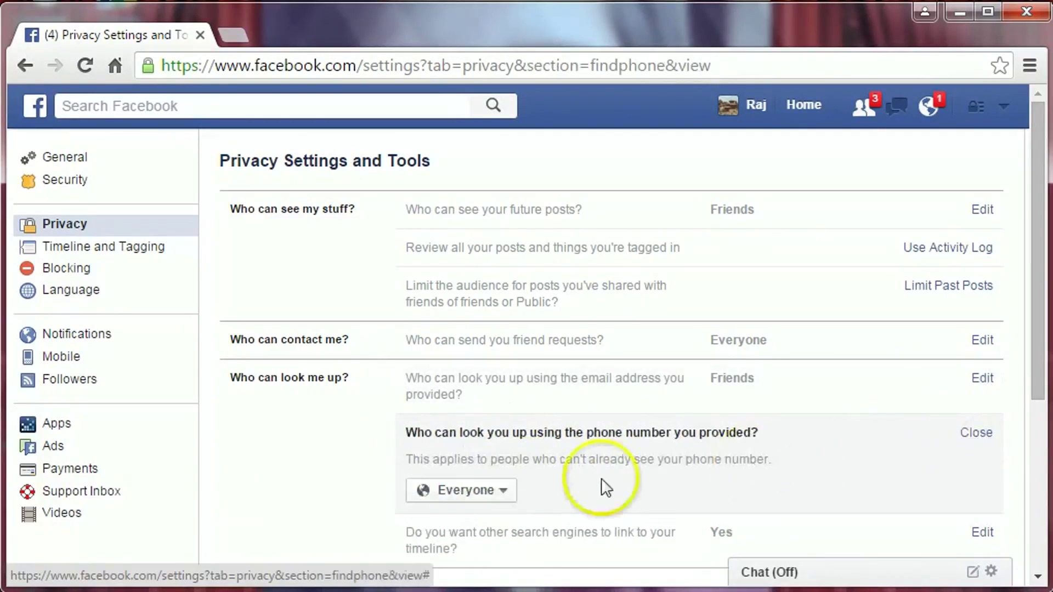
pyautogui.click(491, 492)
pyautogui.click(482, 461)
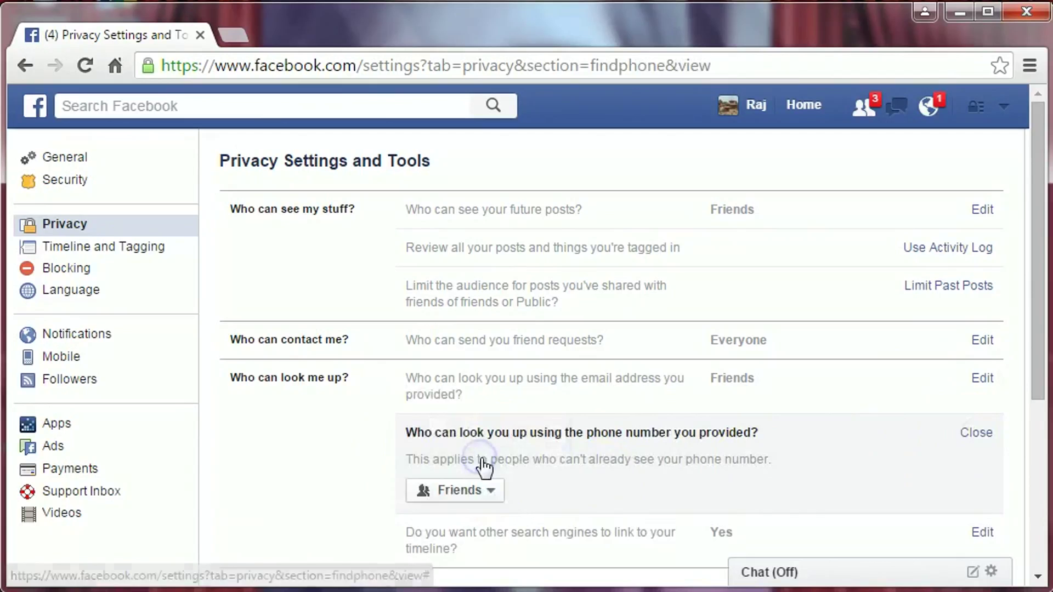
pyautogui.click(978, 436)
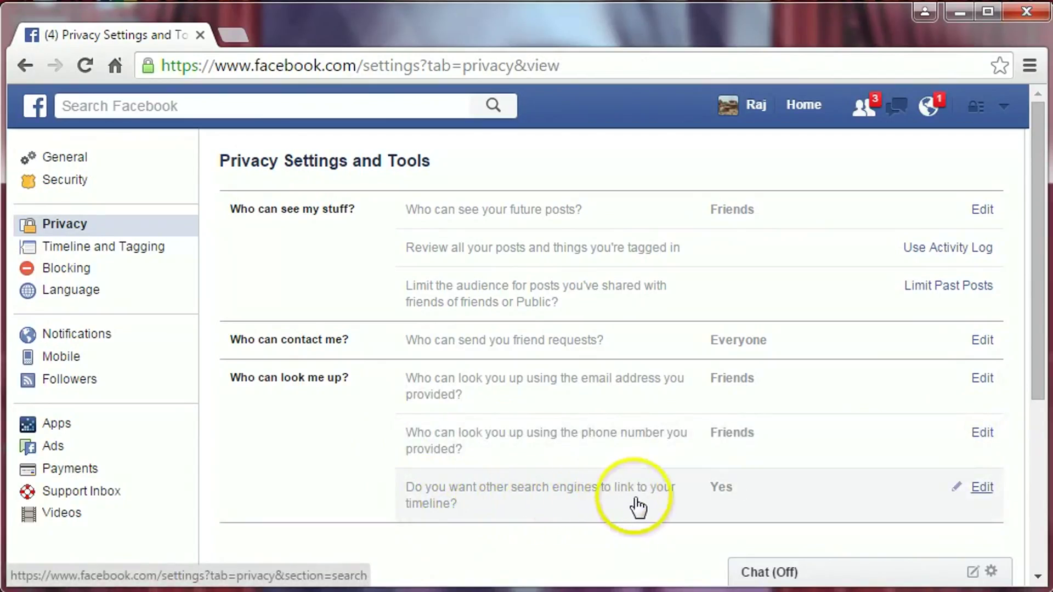
# Turn off 'Let other search engines link to your timeline' and confirm
pyautogui.click(987, 487)
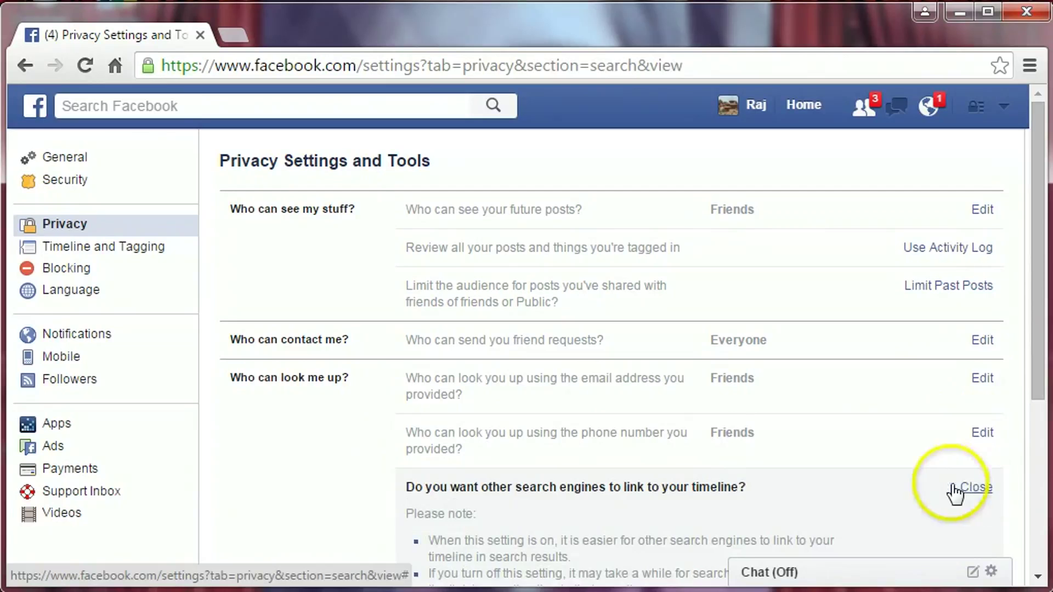
pyautogui.moveTo(1037, 384); pyautogui.dragTo(1045, 463)
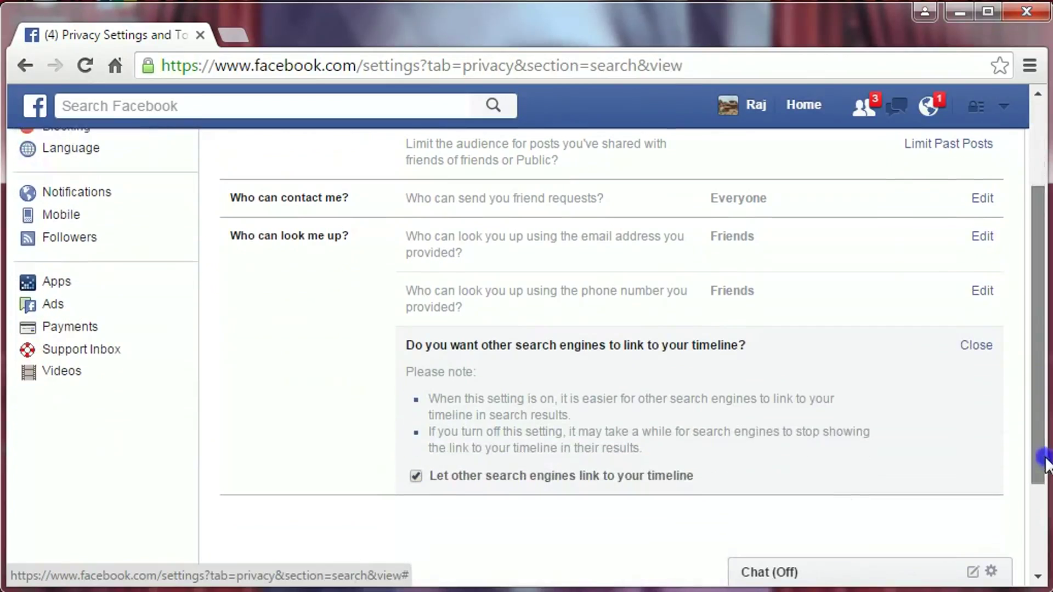
pyautogui.click(418, 478)
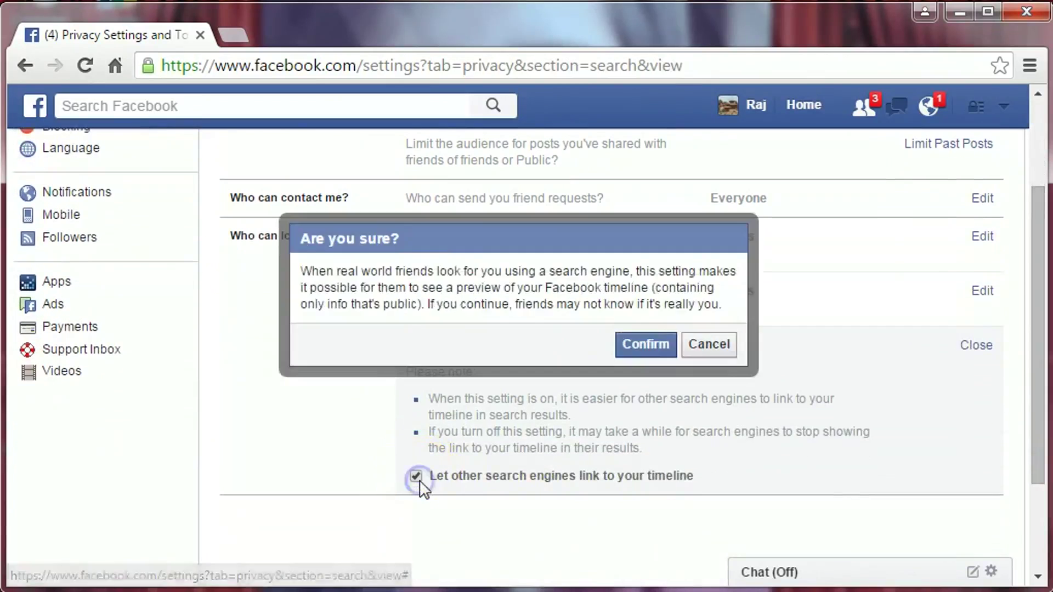
pyautogui.click(657, 349)
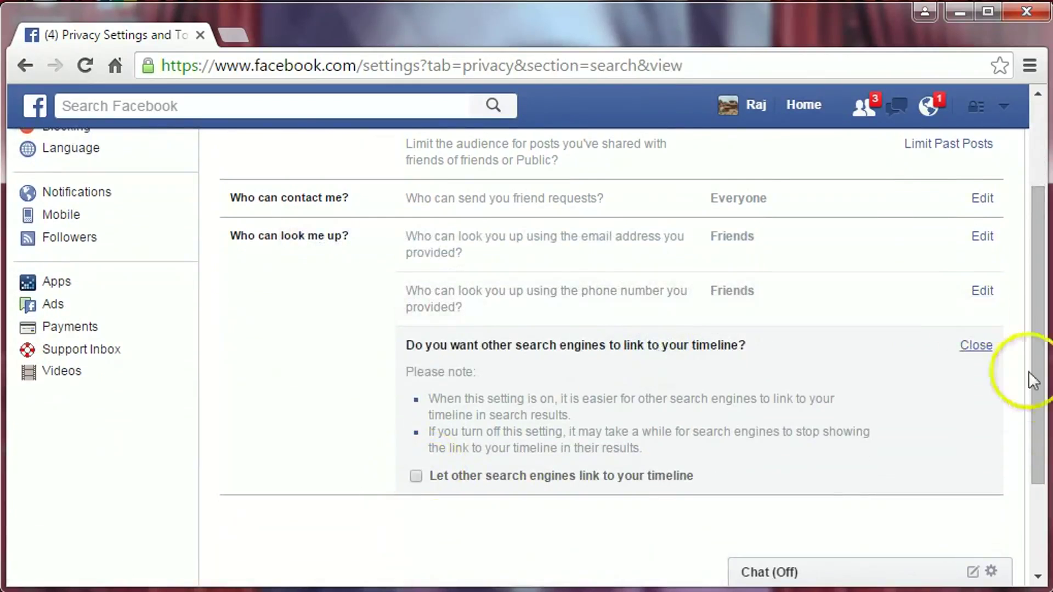
pyautogui.moveTo(1040, 392); pyautogui.dragTo(1039, 257)
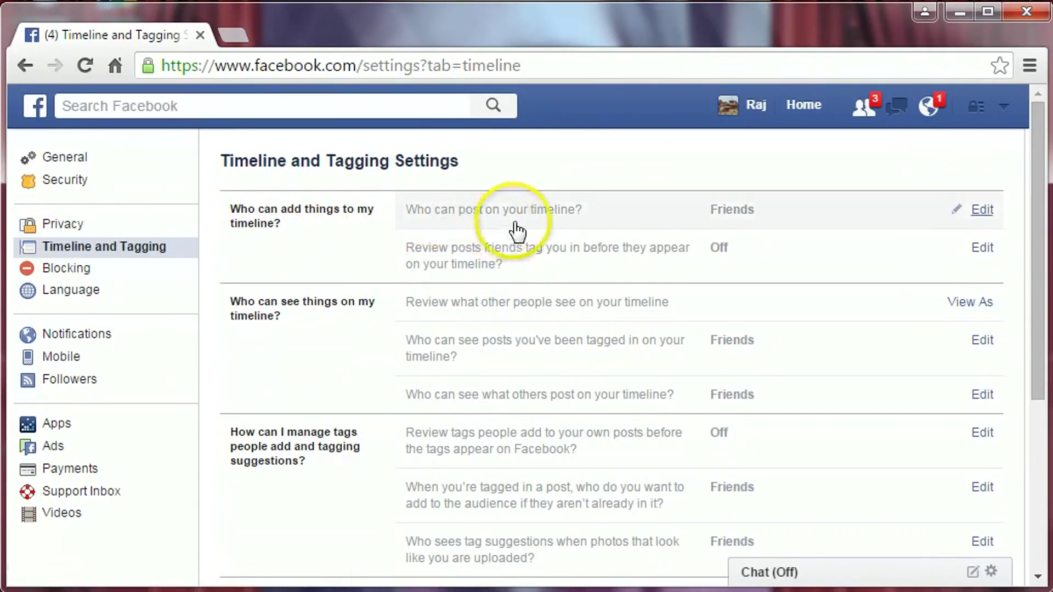
# Set 'Who can post on your timeline?' to Only Me
pyautogui.click(982, 210)
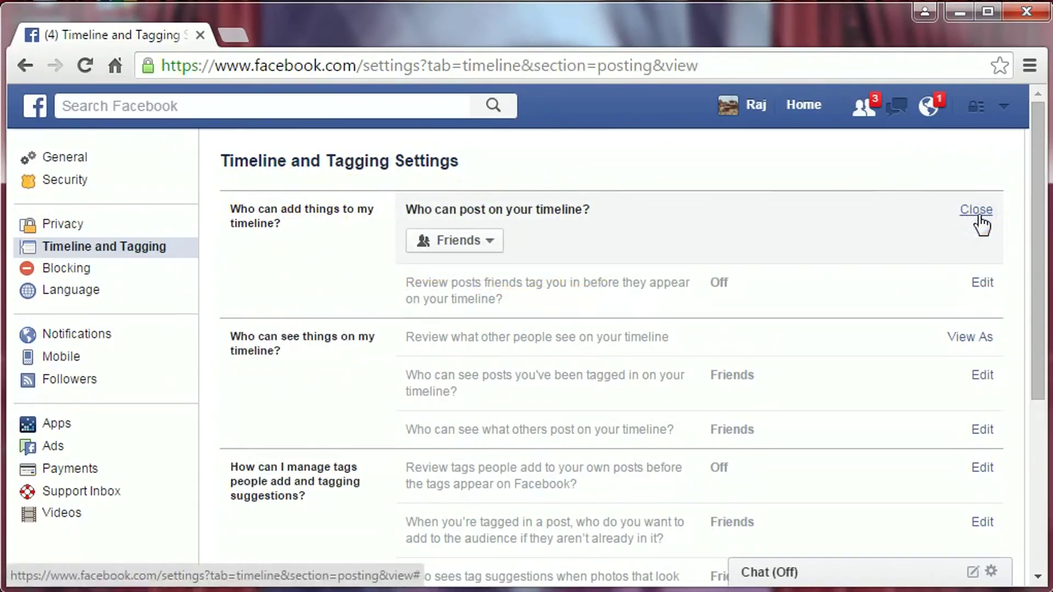
pyautogui.click(490, 245)
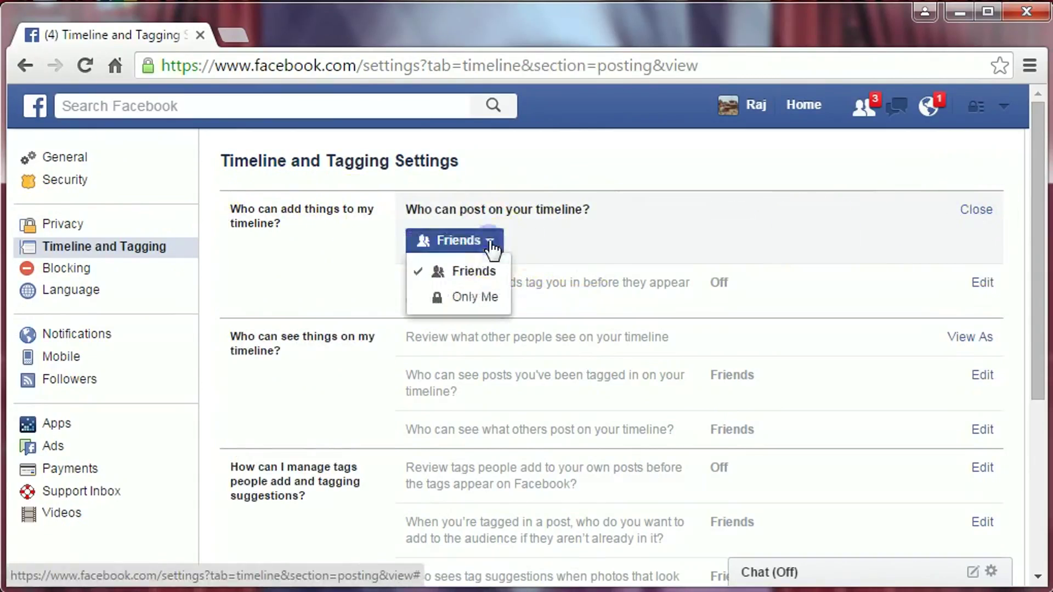
pyautogui.click(467, 299)
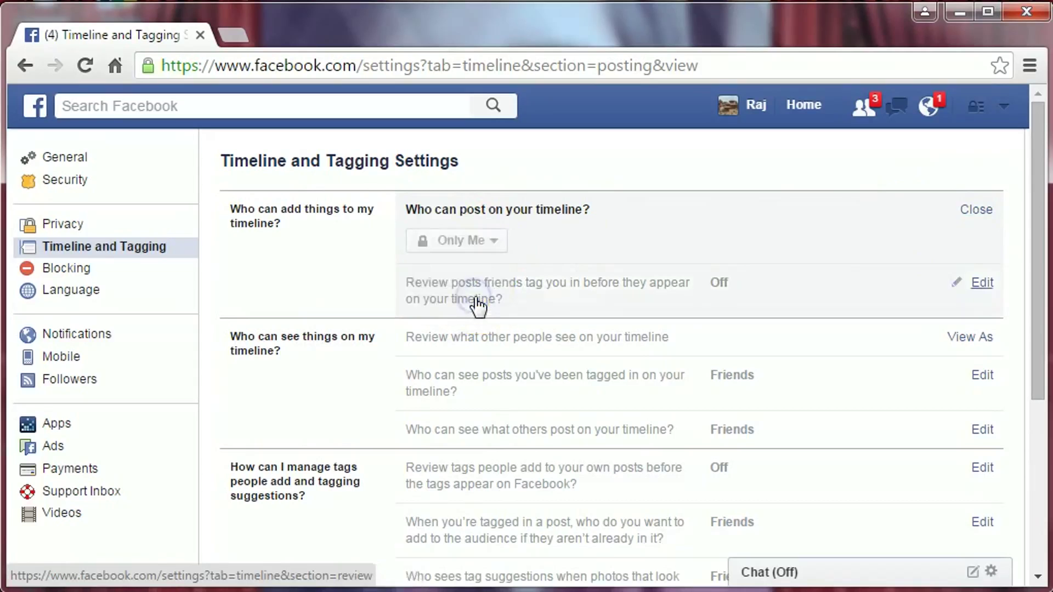
pyautogui.click(983, 211)
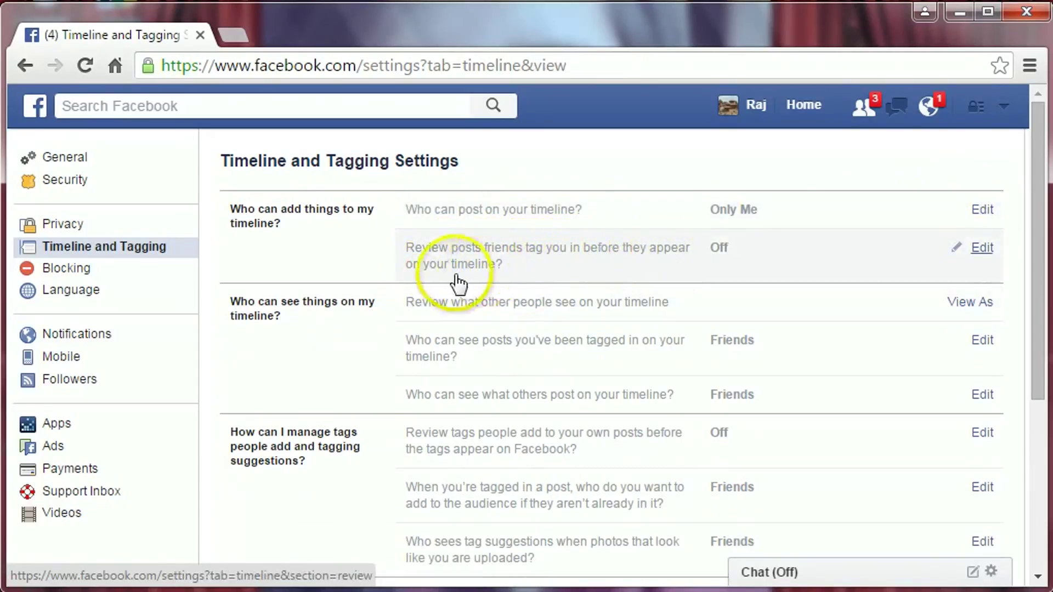
# Set 'Review posts friends tag you in' to Enabled
pyautogui.click(982, 249)
pyautogui.click(470, 390)
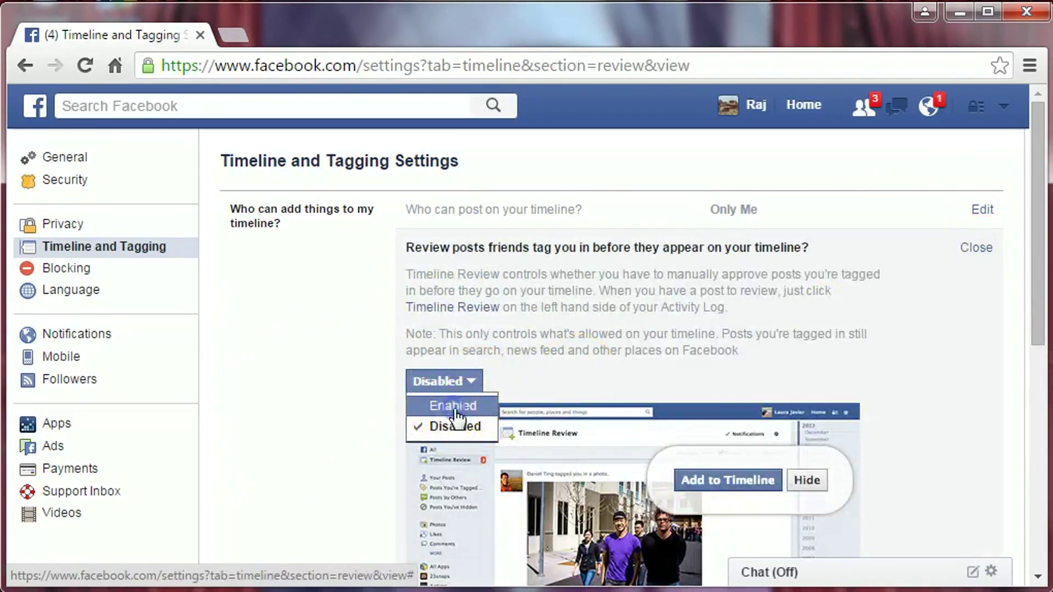
pyautogui.click(456, 406)
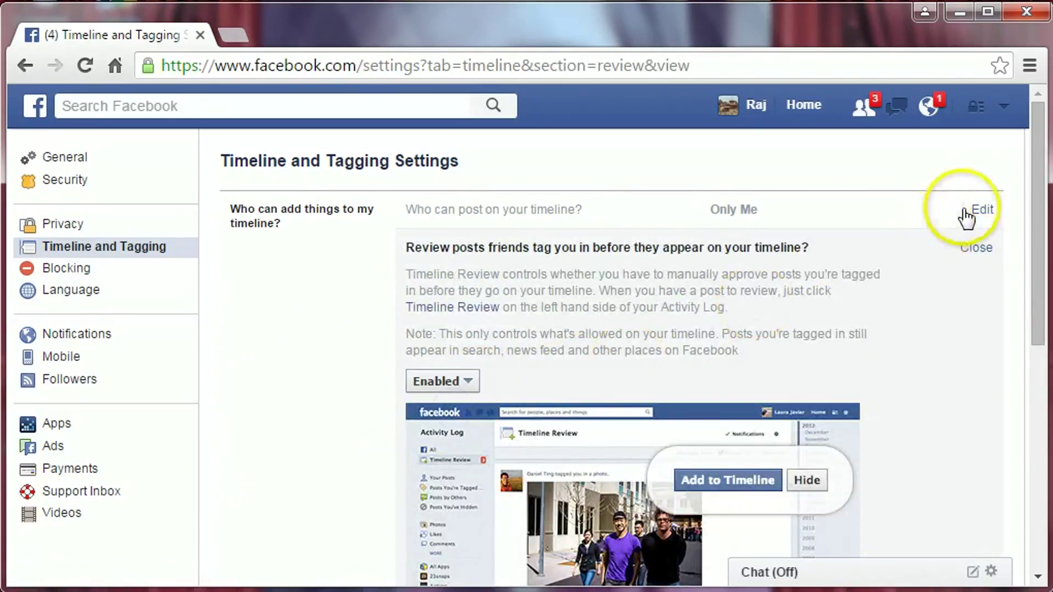
pyautogui.click(975, 248)
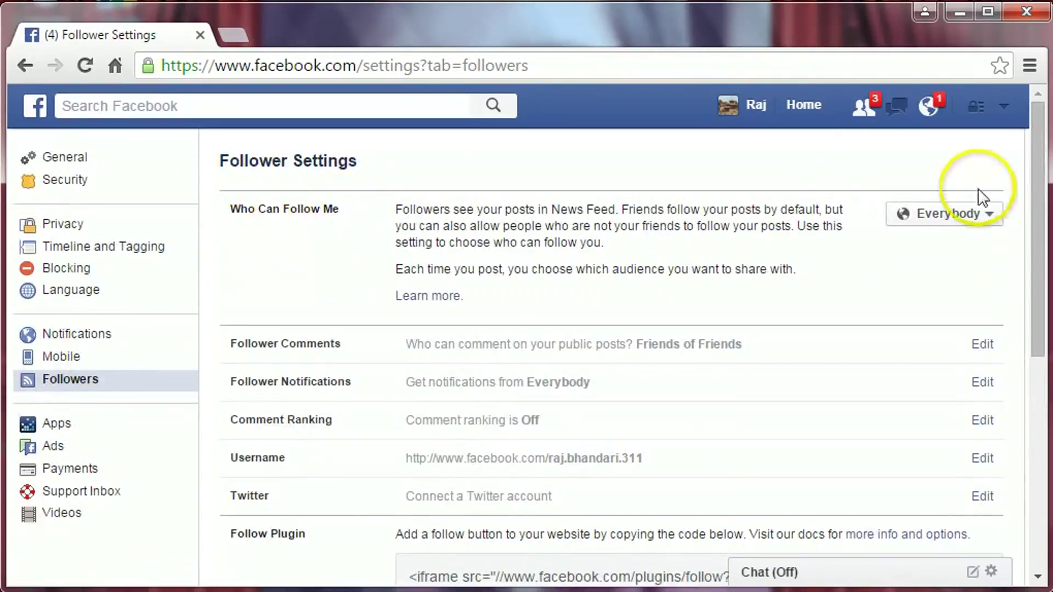
# Change Who Can Follow Me from Everybody to Friends
pyautogui.click(987, 222)
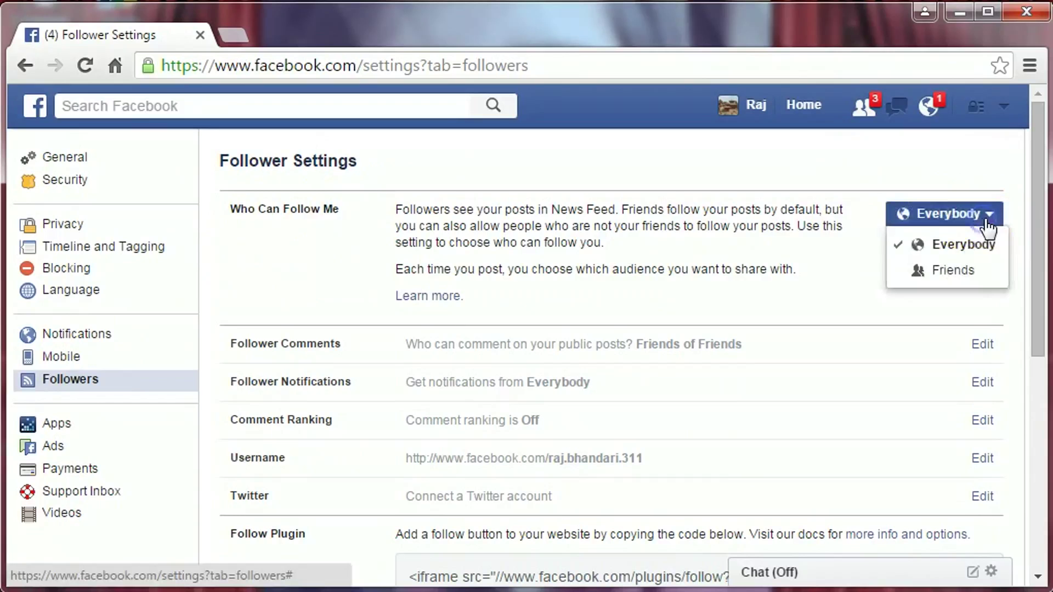
pyautogui.click(968, 282)
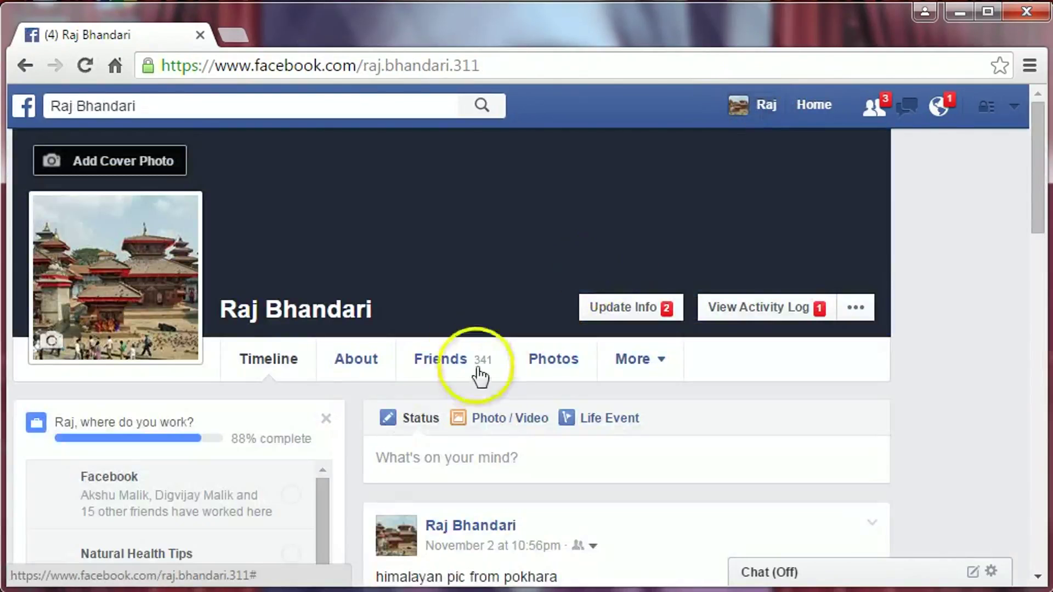
# Open the profile's Friends section and its Edit Privacy dialog
pyautogui.click(456, 366)
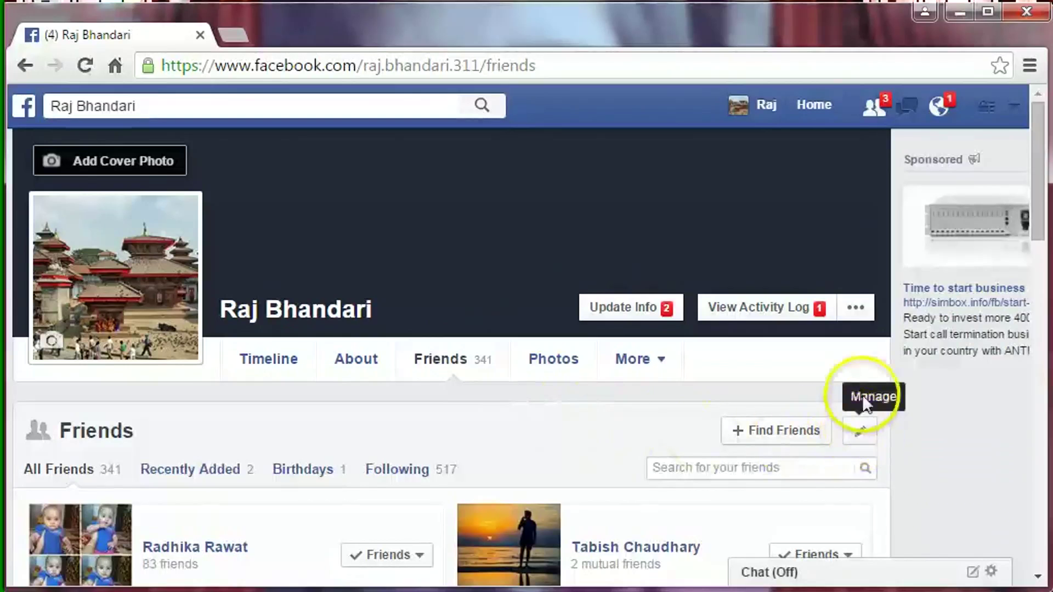
pyautogui.click(860, 436)
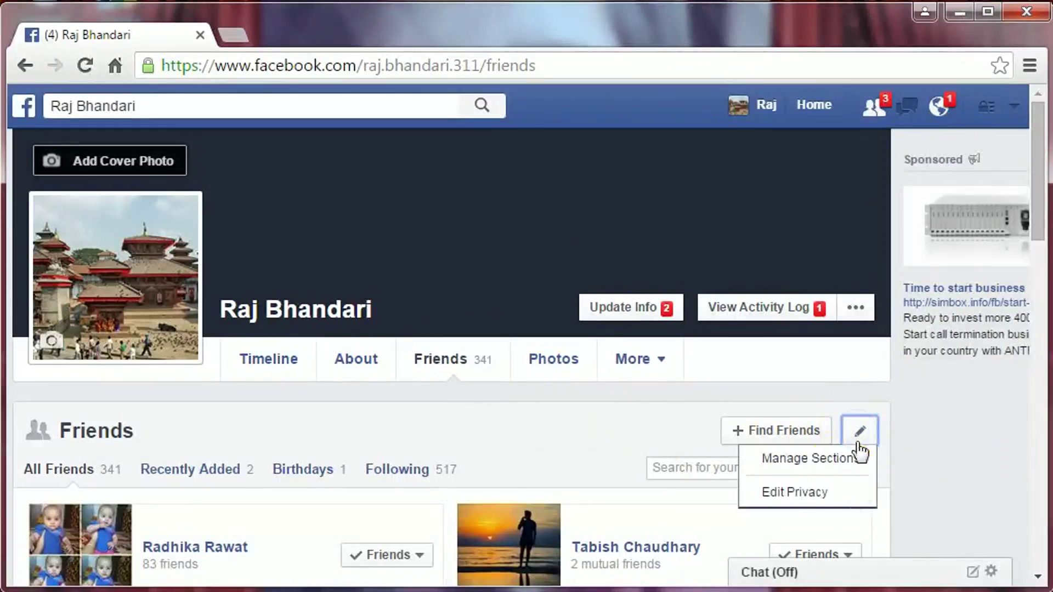
pyautogui.click(792, 494)
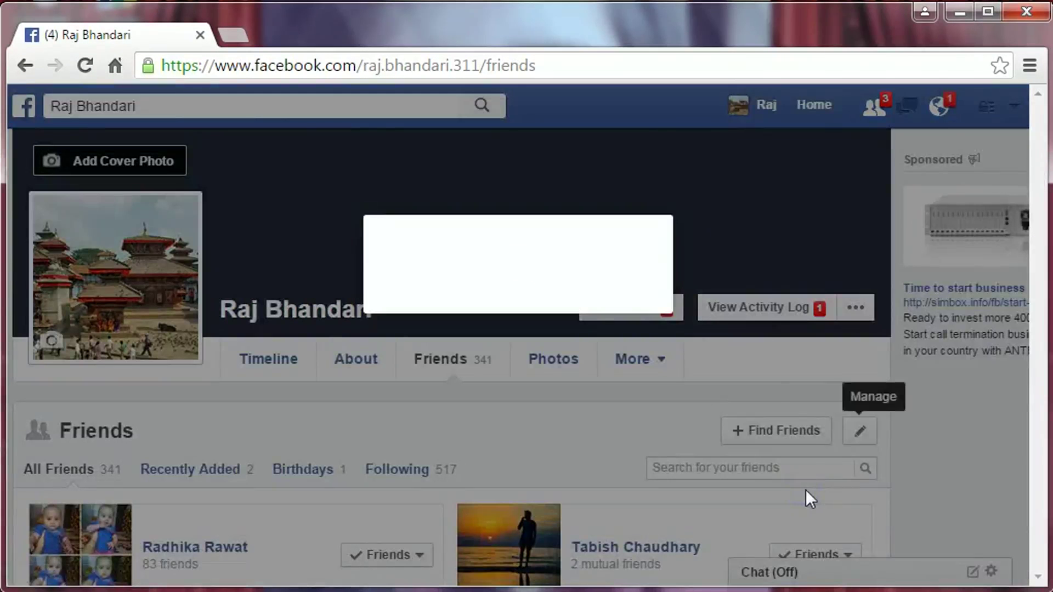
pyautogui.click(381, 299)
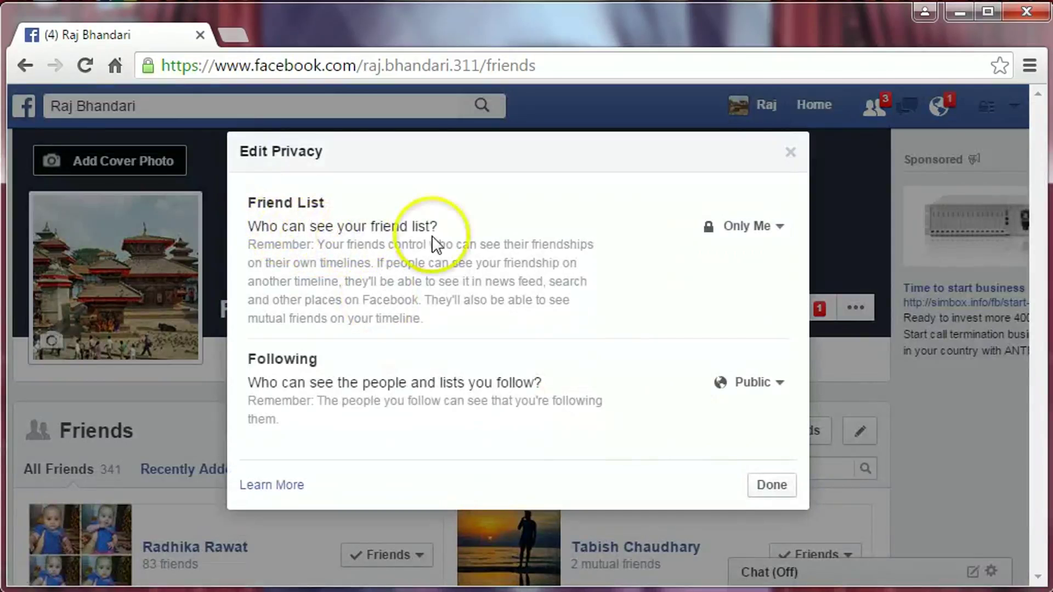
# Keep Friend List at Only Me, set Following to Only Me, and click Done
pyautogui.click(775, 235)
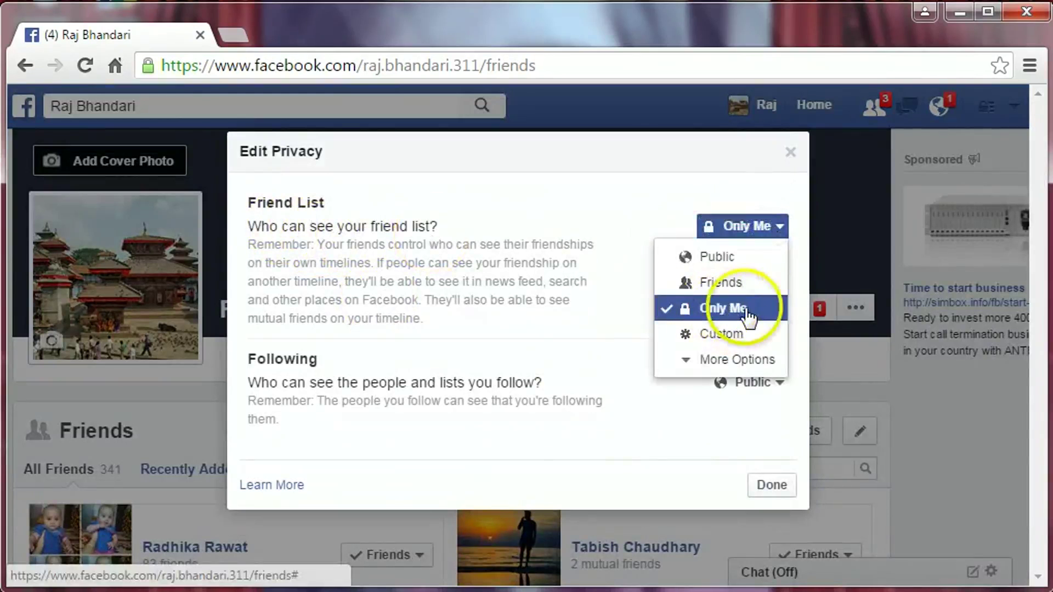
pyautogui.click(747, 316)
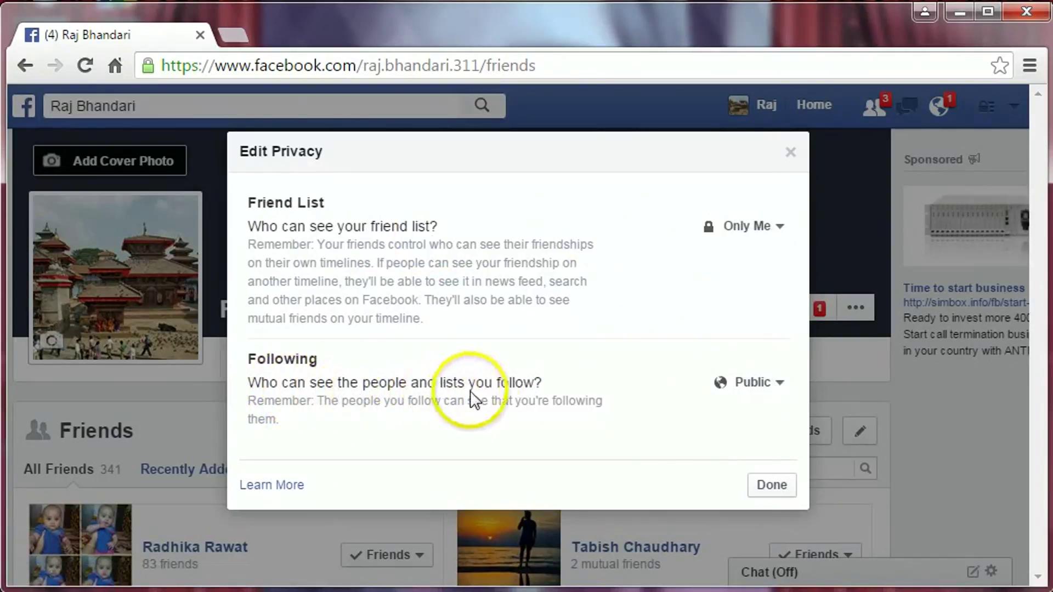
pyautogui.click(776, 384)
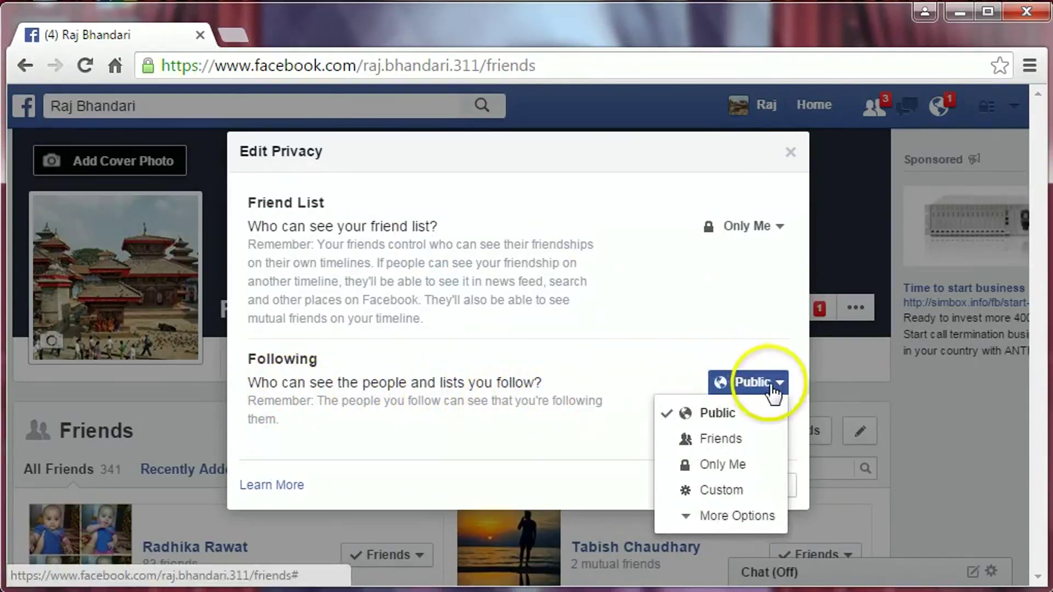
pyautogui.click(725, 469)
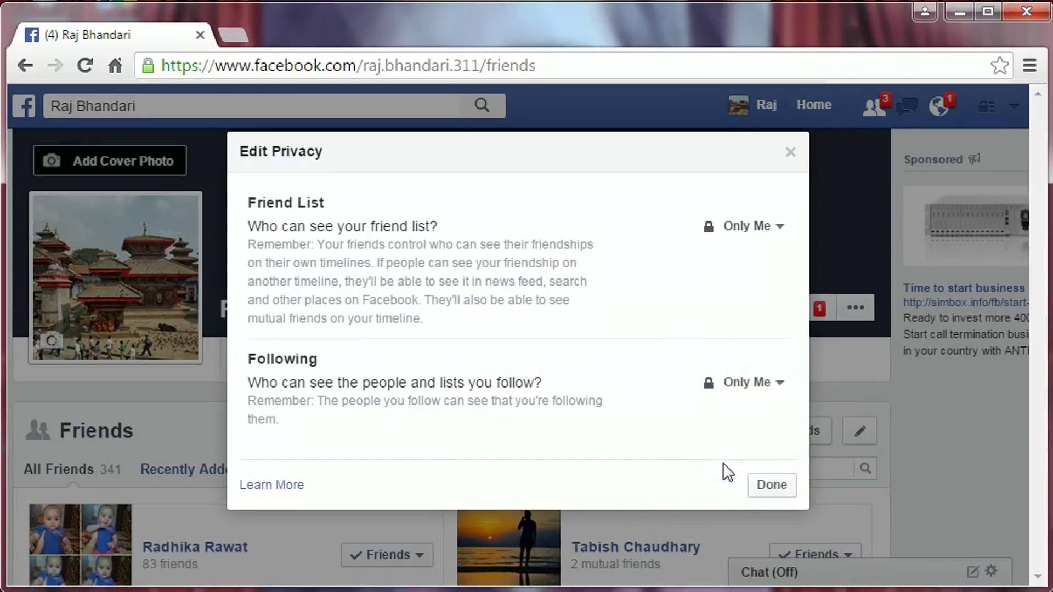
pyautogui.click(756, 486)
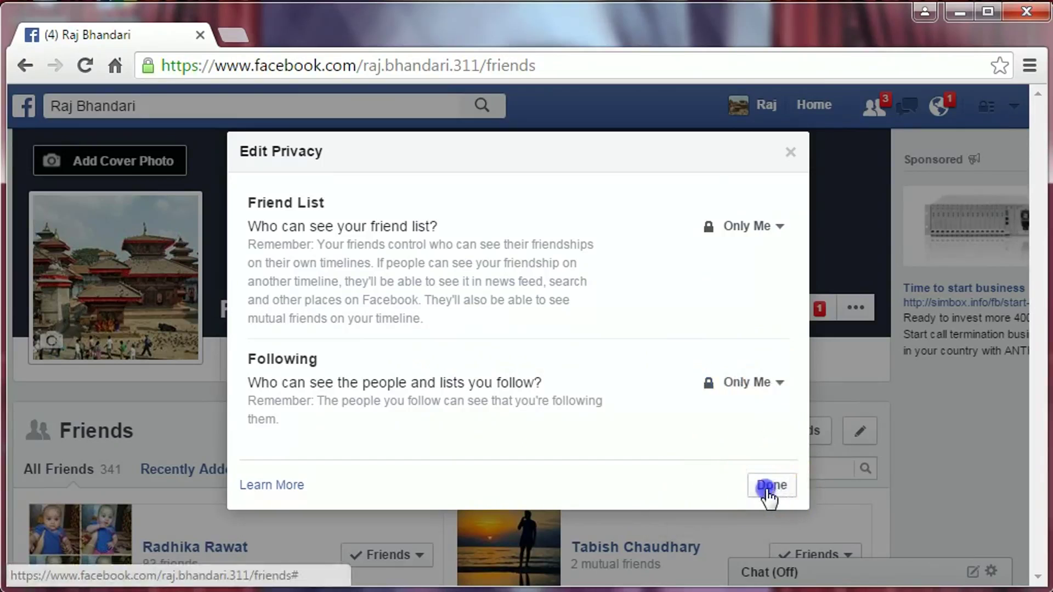